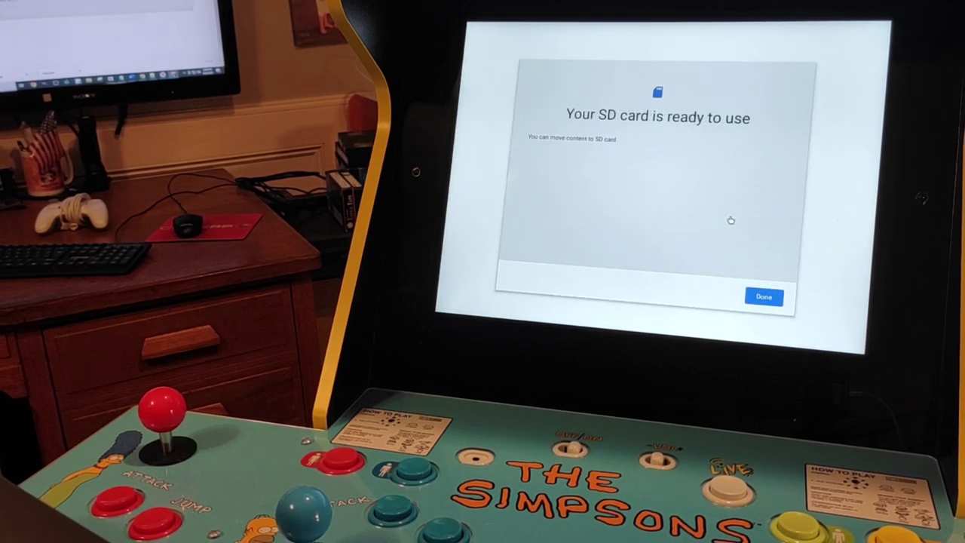
Finish the SD card setup and eject the SD card from the device's storage
click(760, 297)
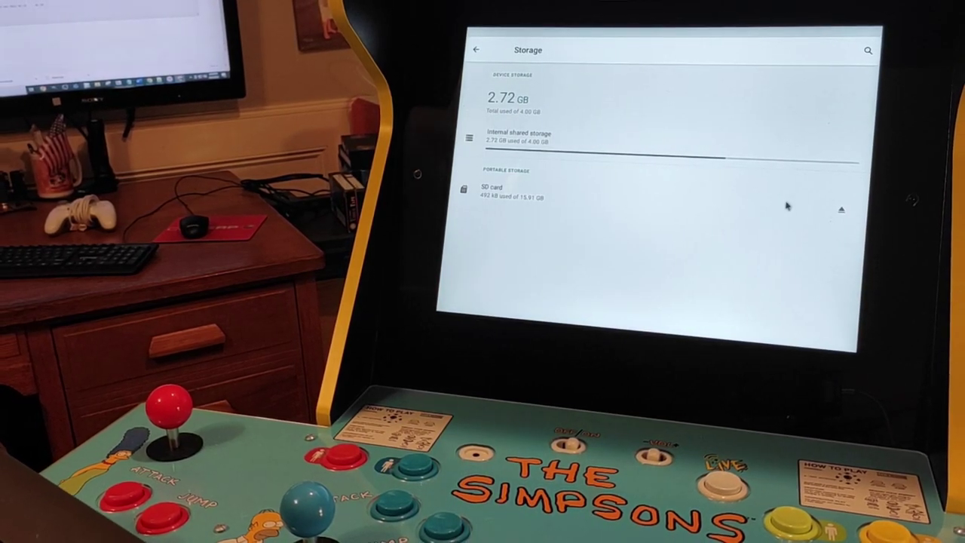
click(841, 209)
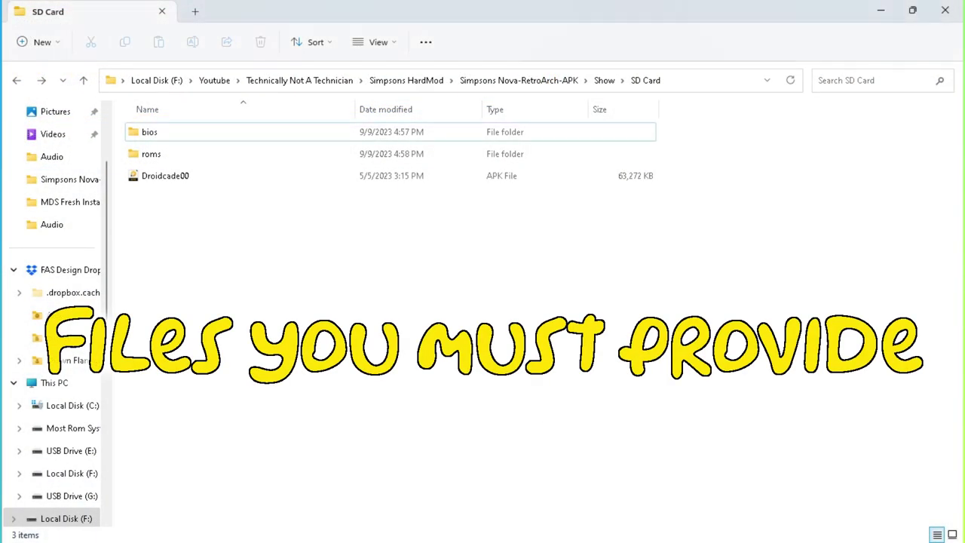
Look through the BIOS files in the bios folder, then return to the SD Card folder
double_click(149, 136)
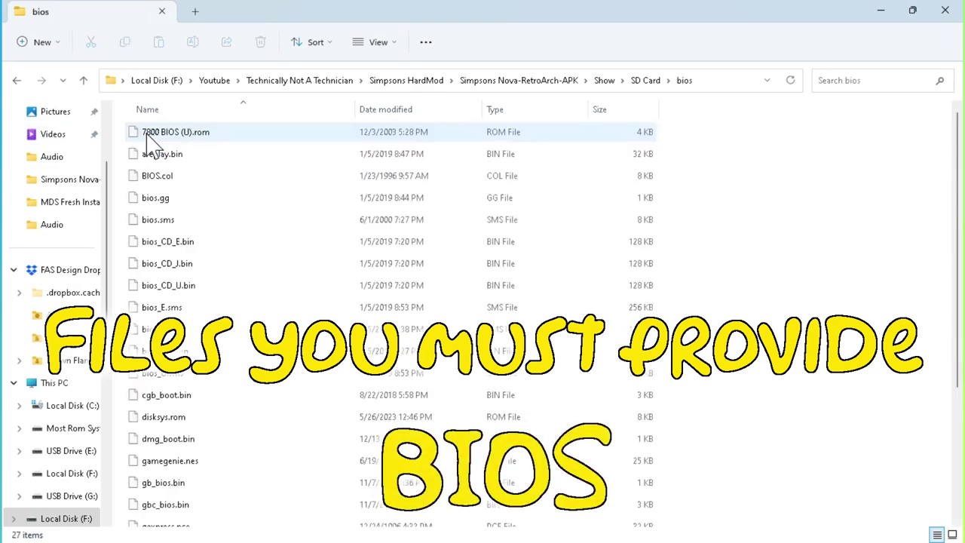
scroll(162, 249, down, 3)
scroll(162, 260, up, 3)
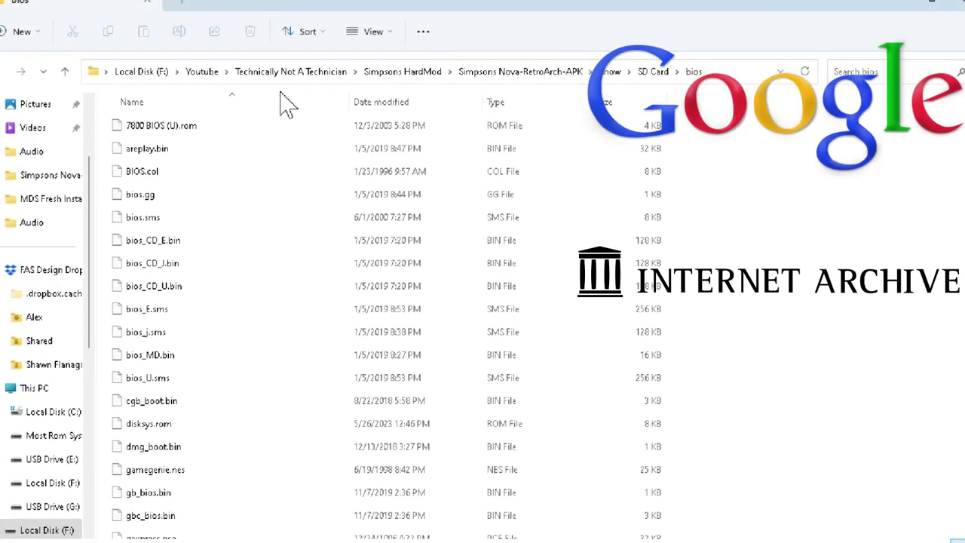
click(4, 72)
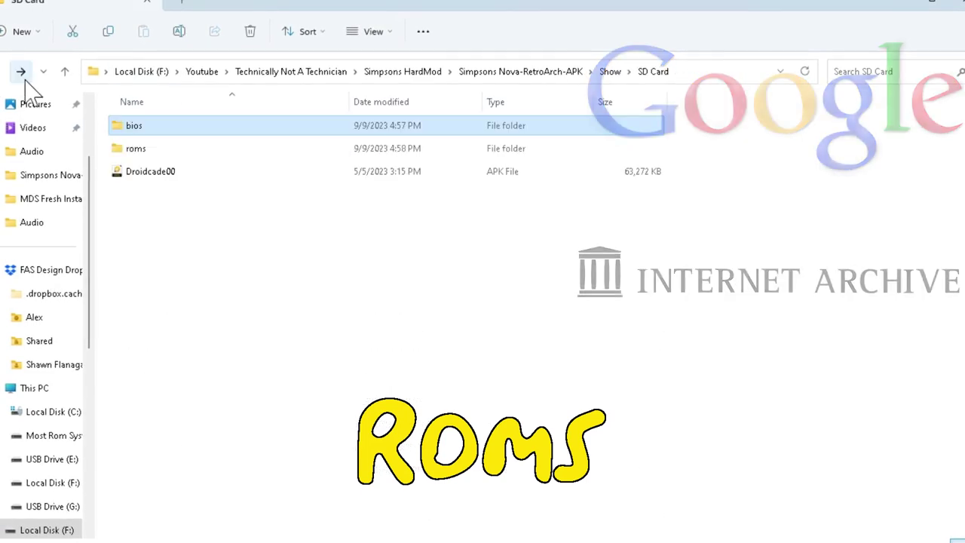
Look through the NES game archives in the nes subfolder of roms
double_click(155, 150)
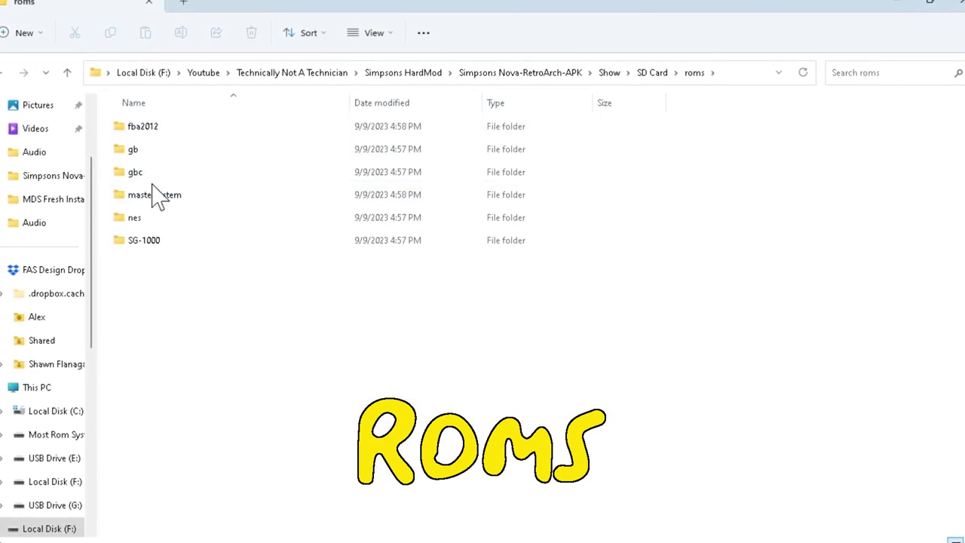
double_click(145, 224)
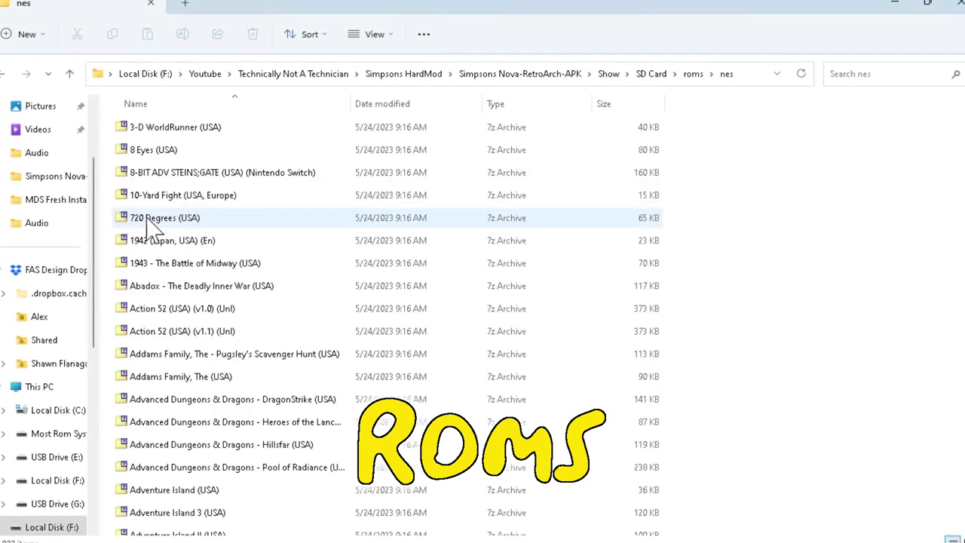
scroll(156, 237, down, 5)
scroll(143, 211, up, 5)
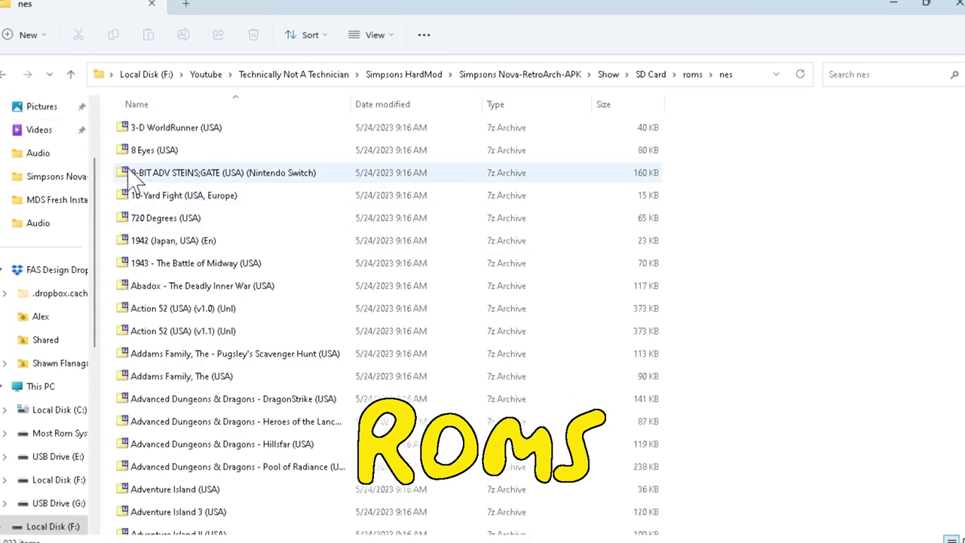
click(4, 74)
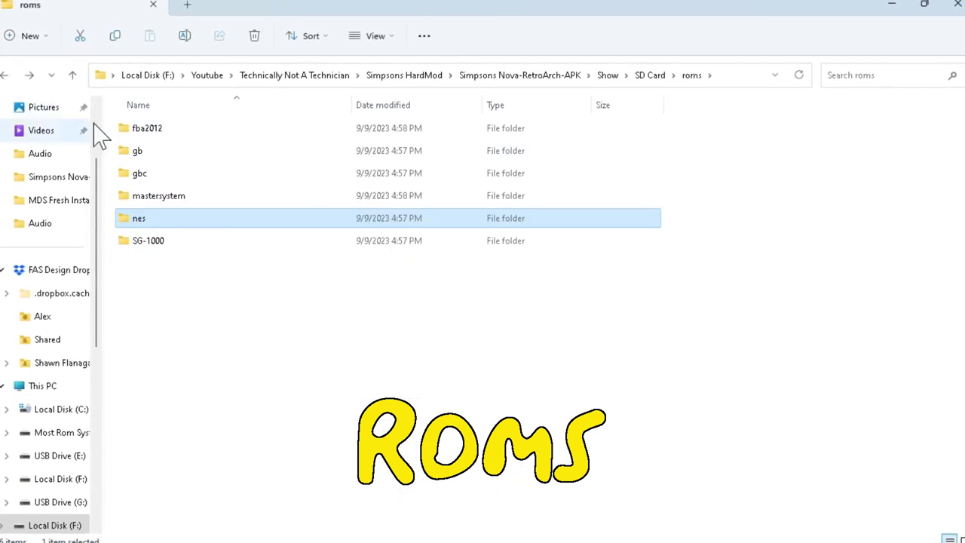
Look through the arcade game archives in the fba2012 subfolder, then return to the SD Card folder
double_click(150, 134)
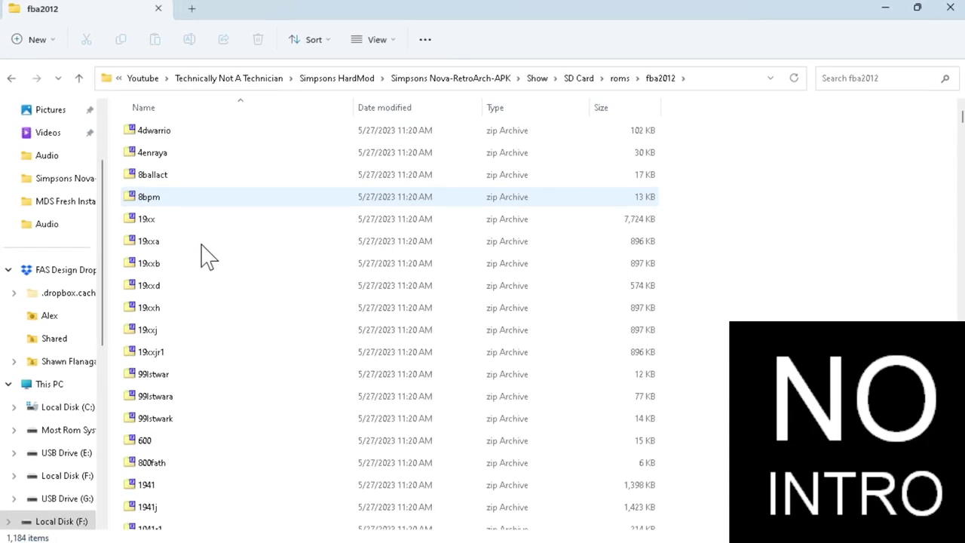
scroll(204, 254, down, 5)
click(205, 254)
scroll(205, 255, up, 5)
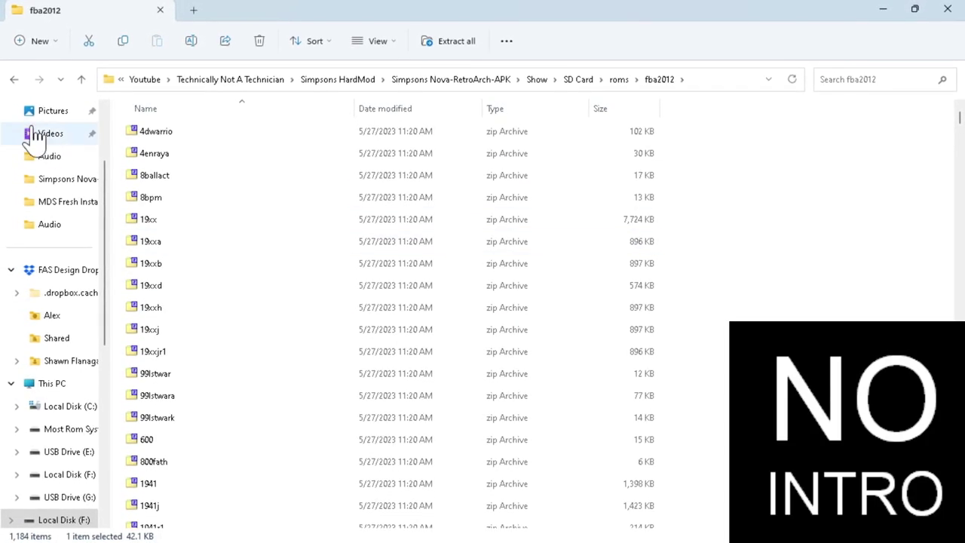
click(14, 79)
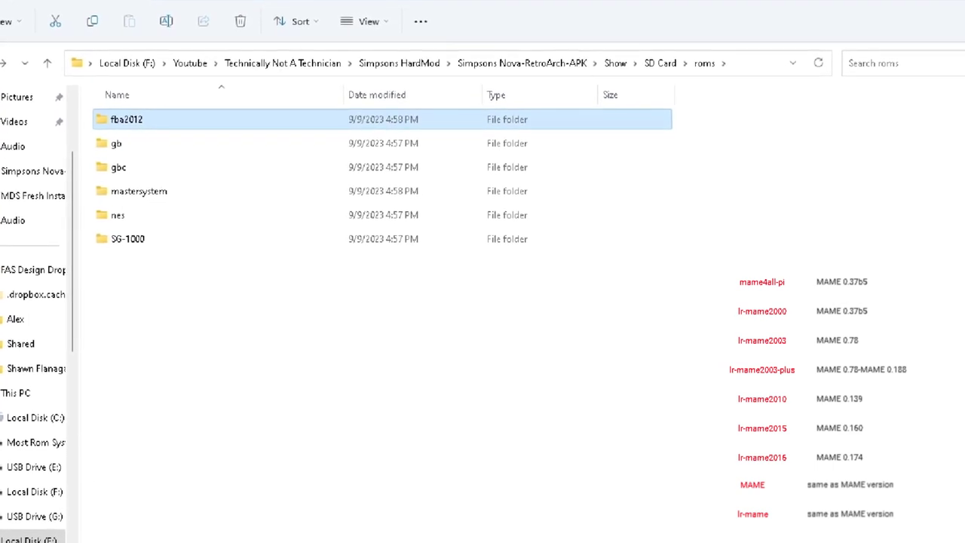
key(alt+Up)
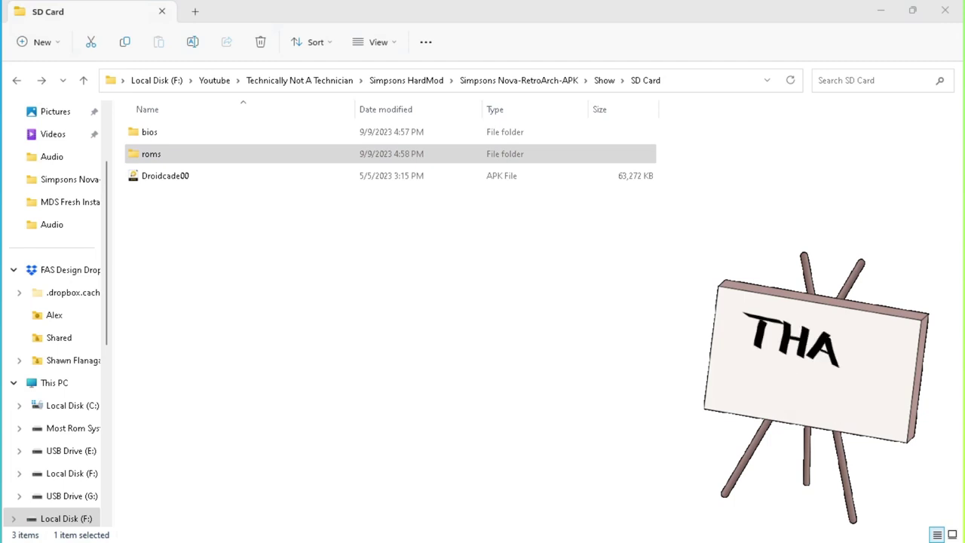
Add the Retro Simpsons One archive to the SD Card folder and extract its APK and Pictures folders there
drag(9, 278, 294, 255)
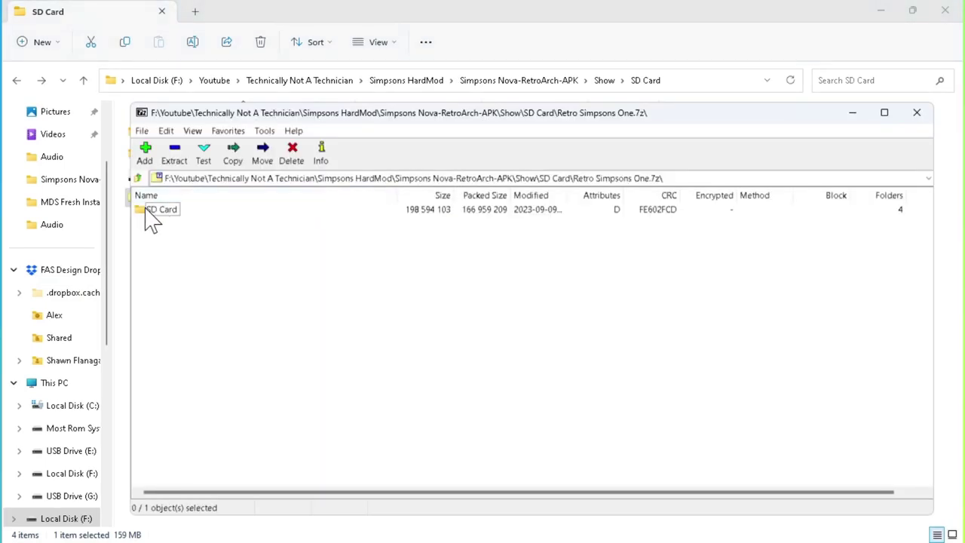
double_click(147, 210)
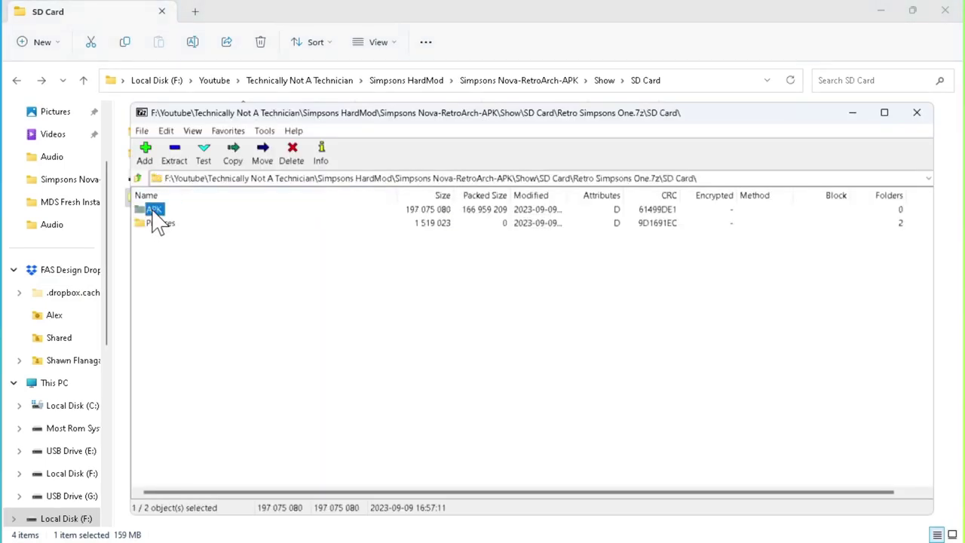
shift+click(149, 226)
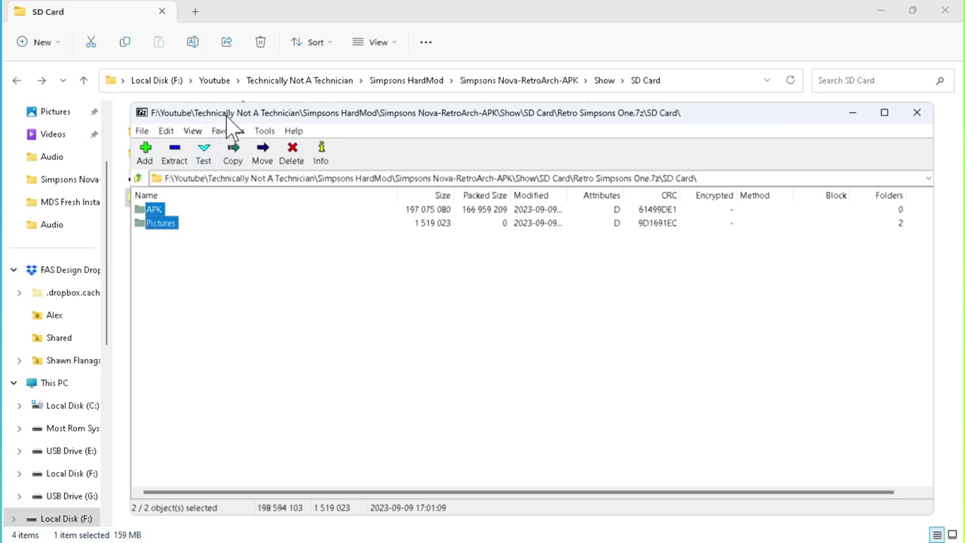
drag(228, 120, 620, 133)
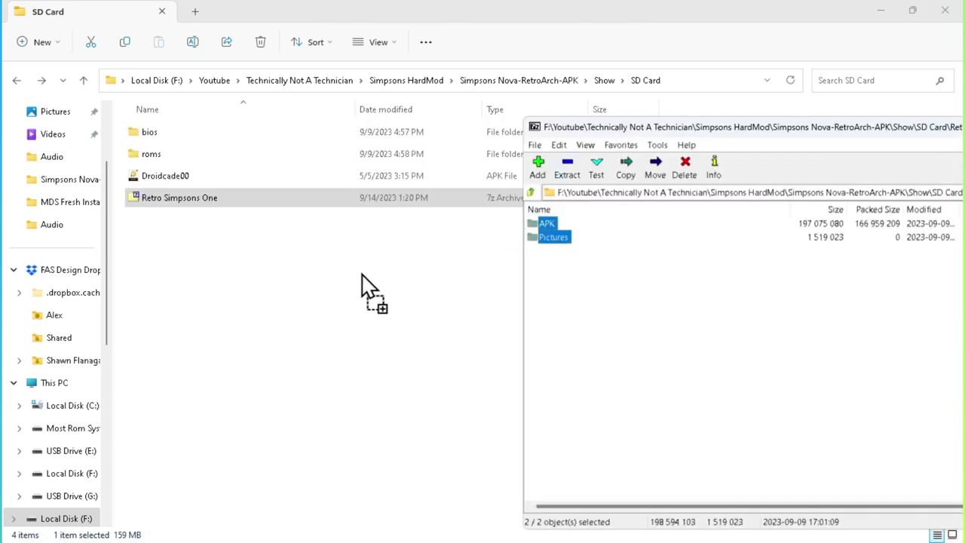
drag(268, 296, 256, 285)
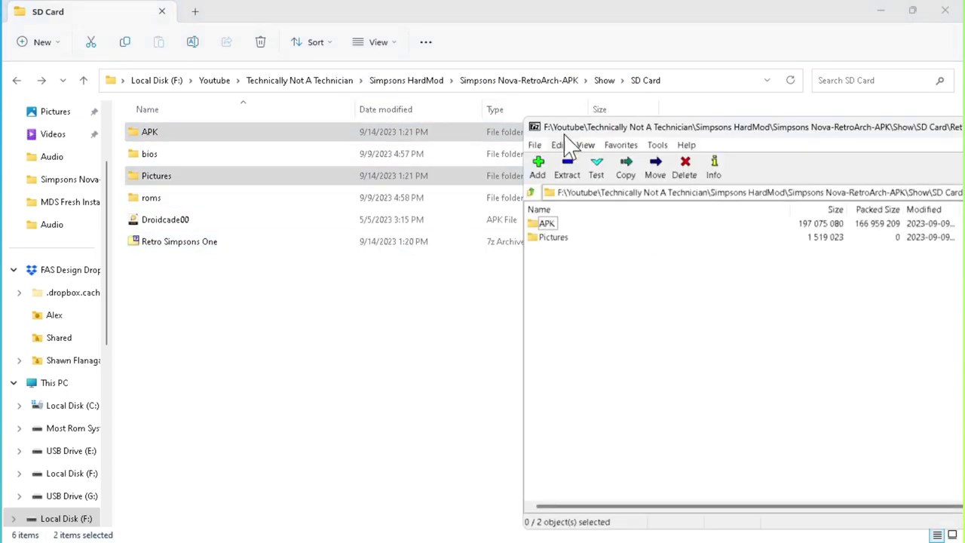
drag(690, 139, 196, 120)
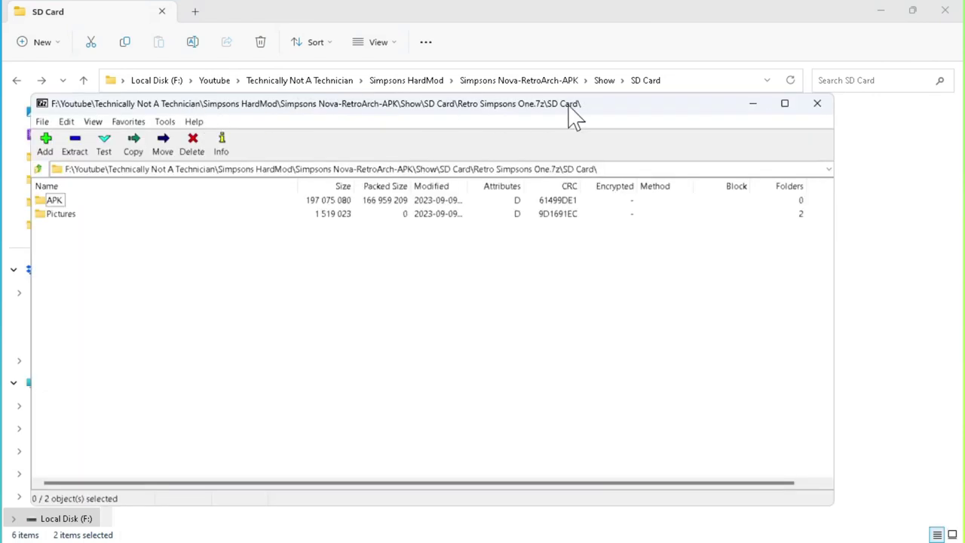
click(820, 108)
Delete the Retro Simpsons One archive from the SD Card folder
click(157, 251)
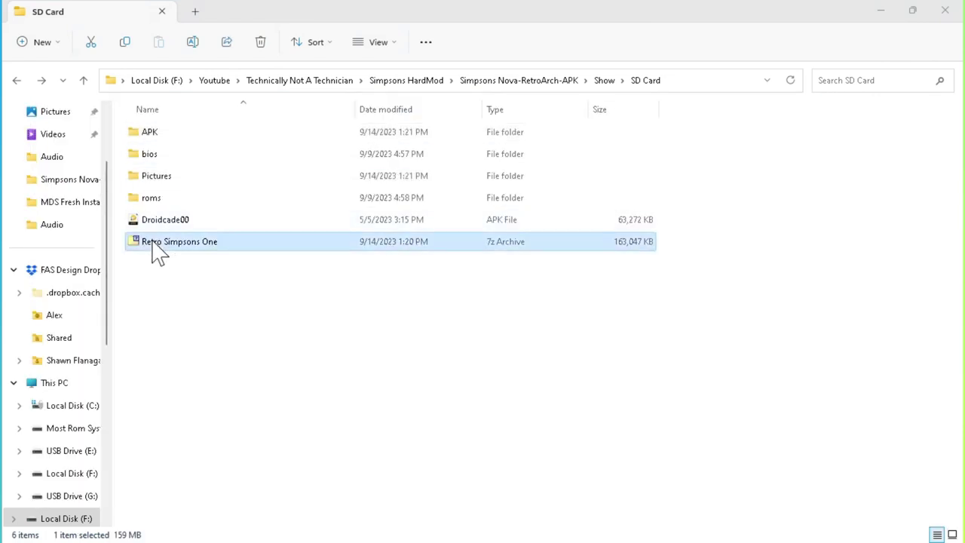
right_click(207, 255)
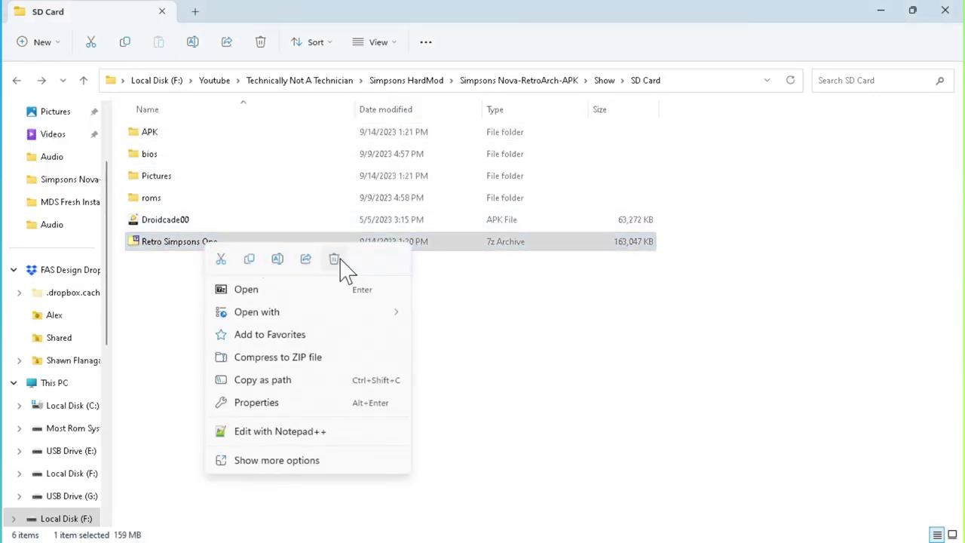
click(335, 260)
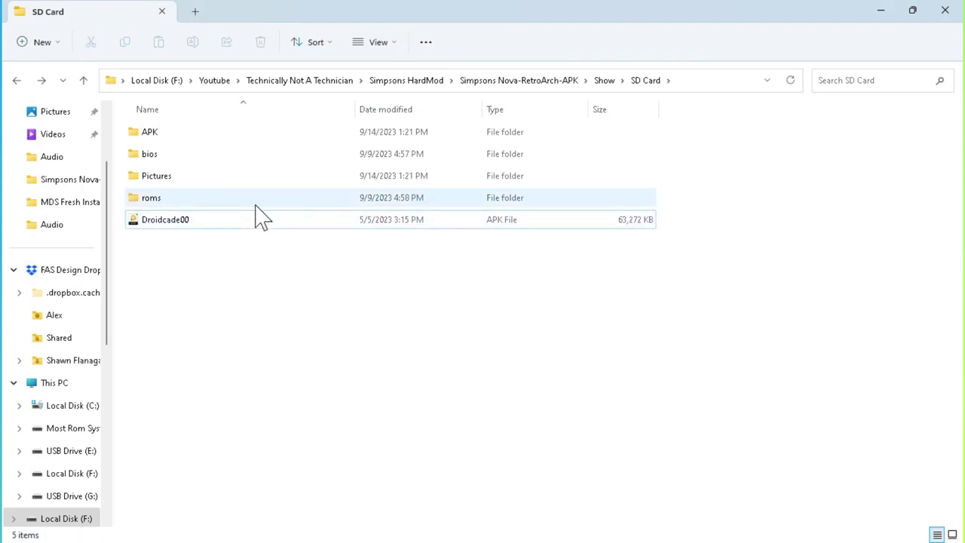
Move the Droidcade00 APK file from the SD Card folder into the APK folder
click(185, 223)
right_click(186, 223)
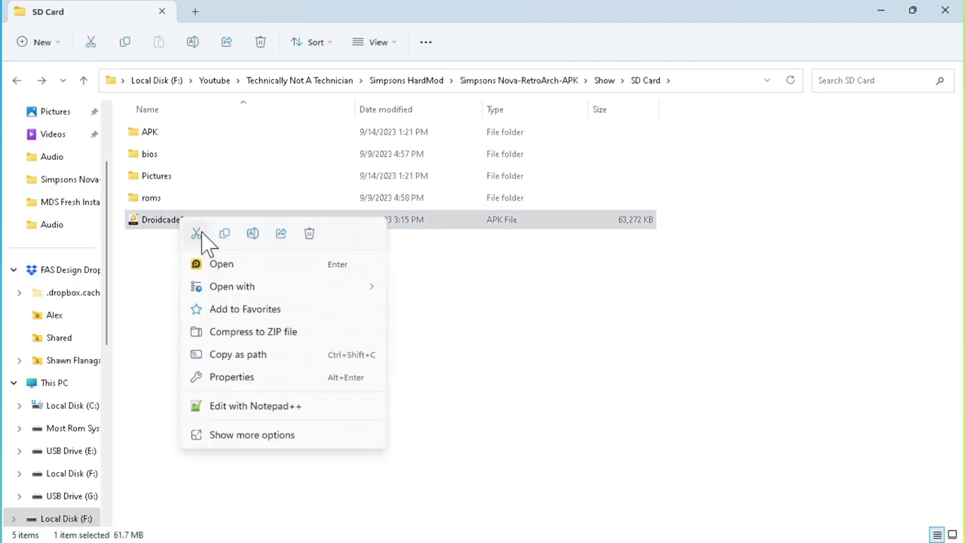
click(199, 233)
double_click(156, 138)
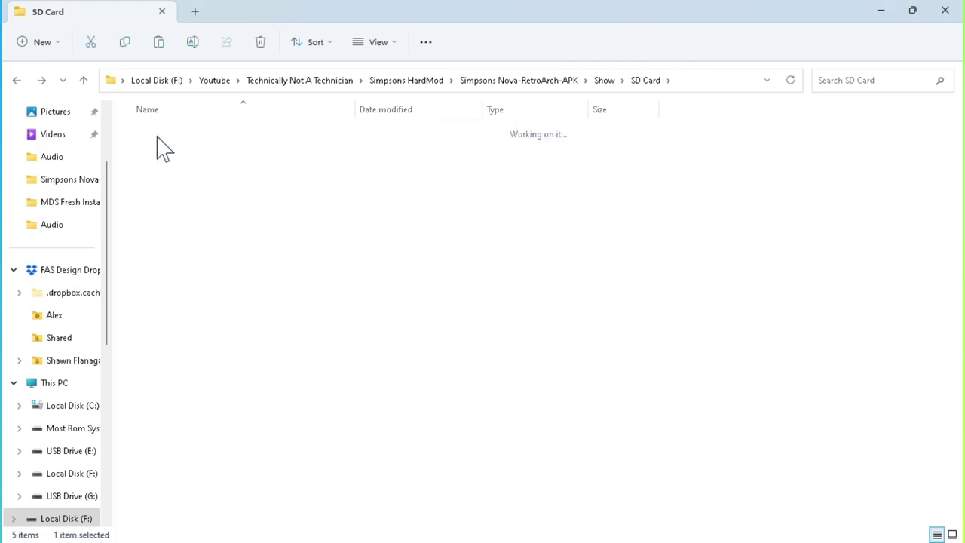
right_click(166, 243)
click(179, 251)
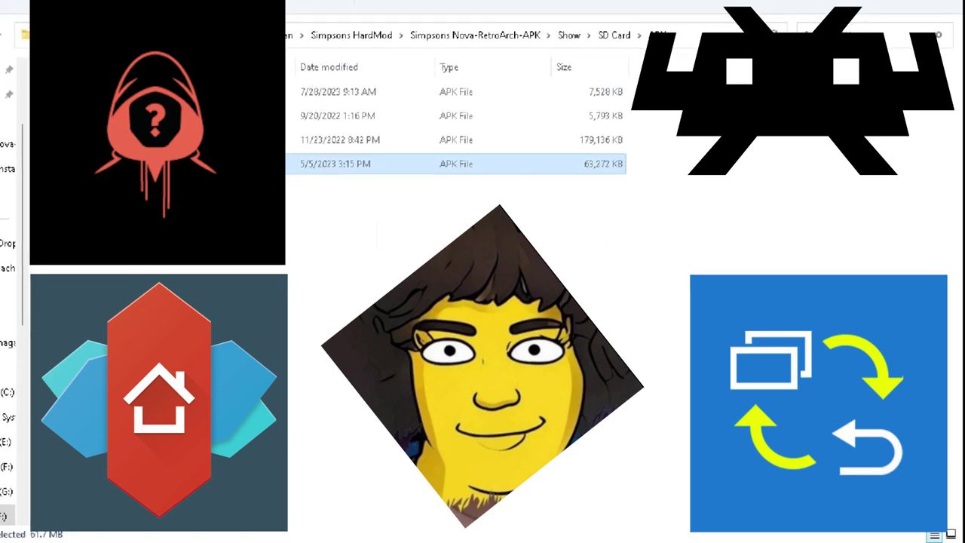
View the A1upSimpsons, A1upSunset and RetroArch images in the icon folder inside Pictures
key(alt+Up)
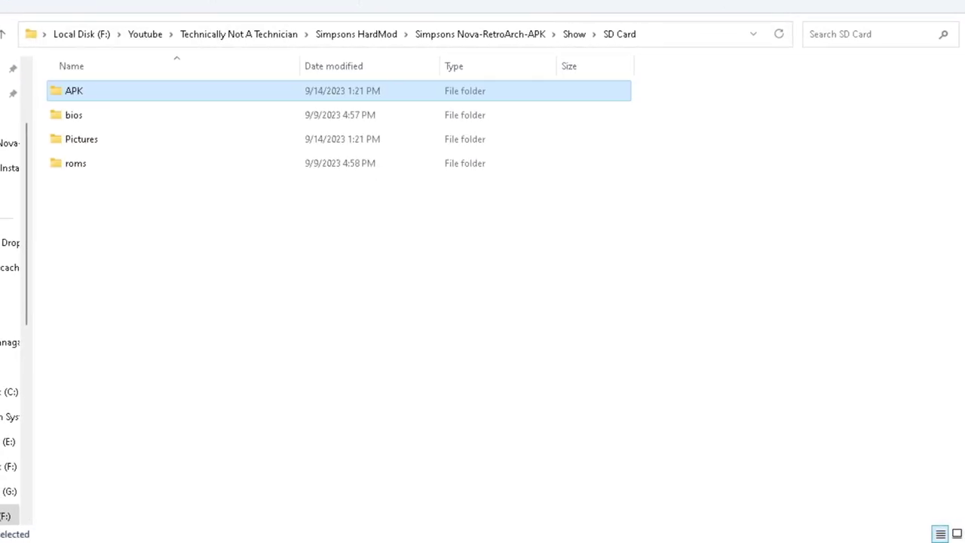
double_click(83, 141)
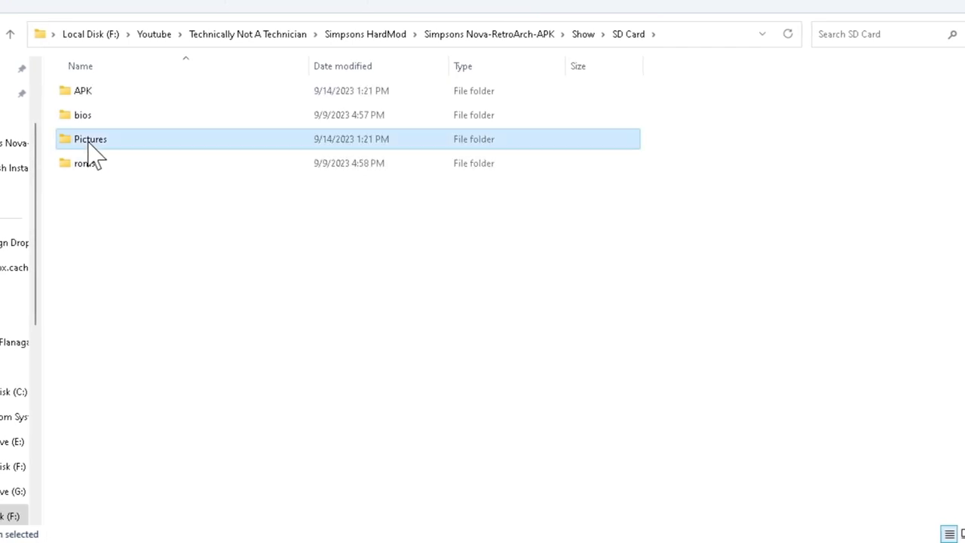
double_click(92, 96)
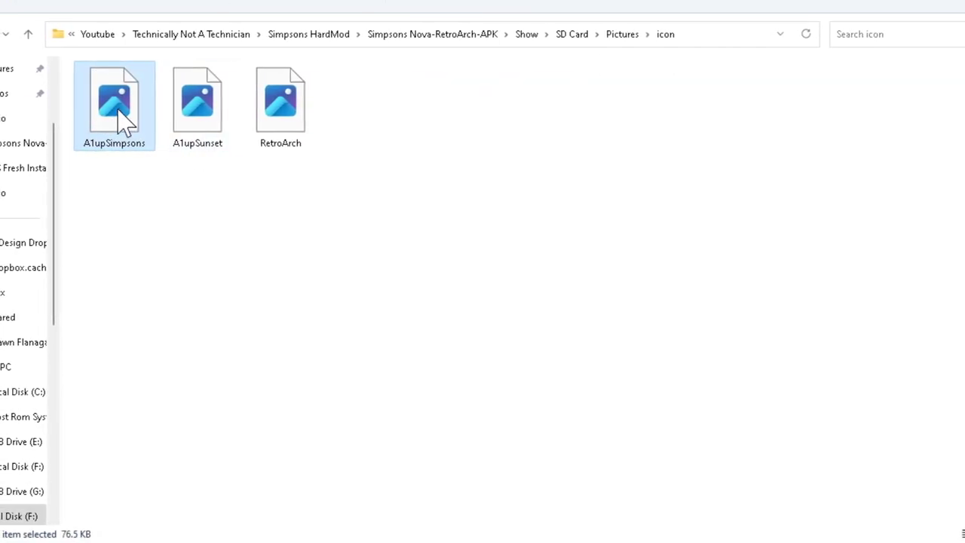
double_click(127, 118)
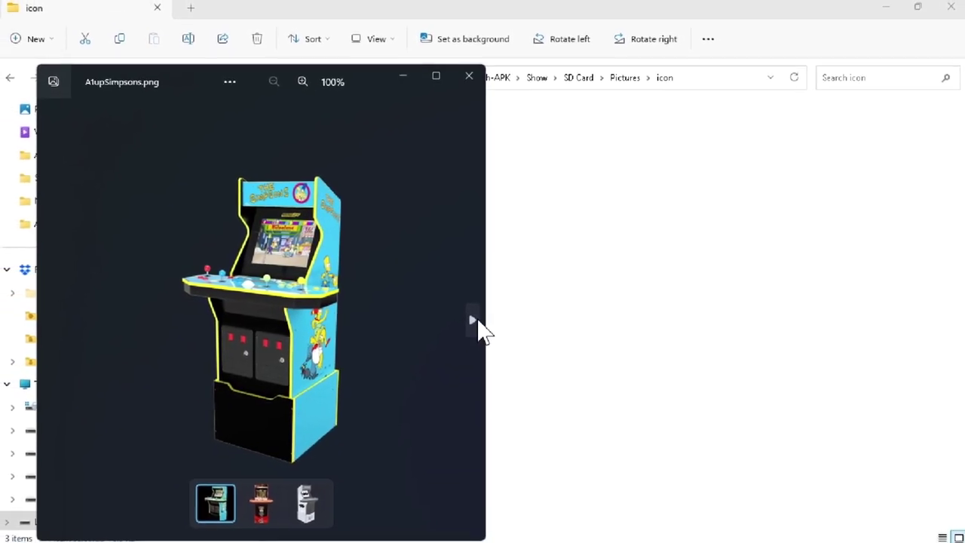
click(473, 322)
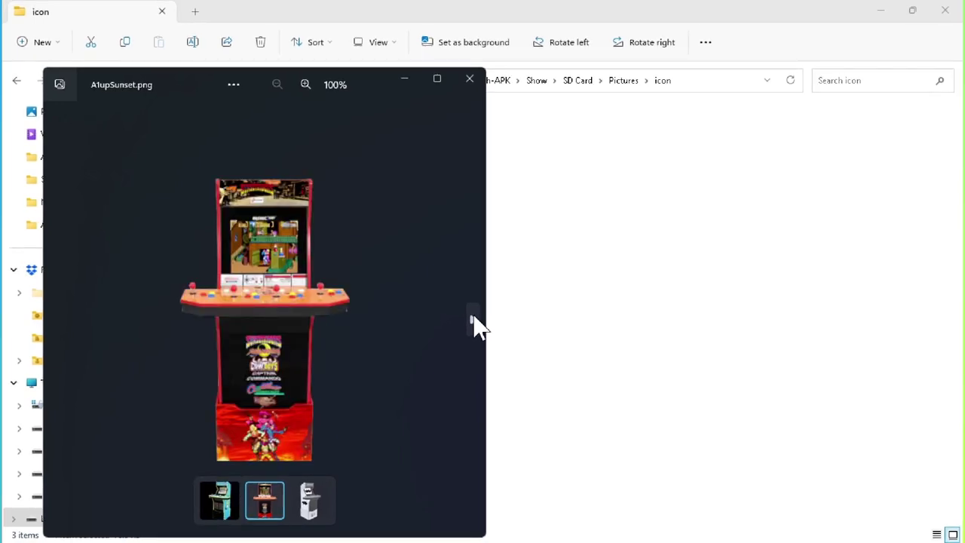
click(475, 320)
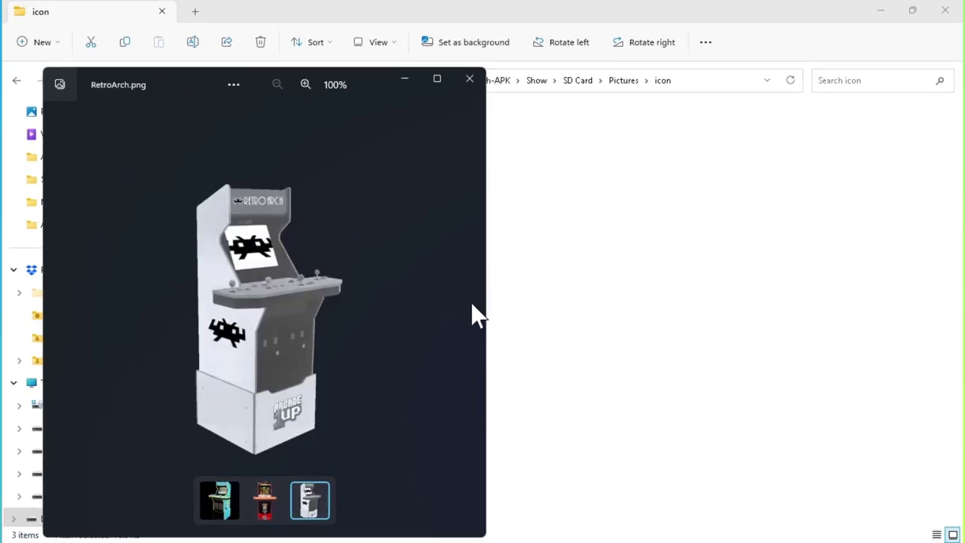
click(462, 87)
View the Simpsons Menus v10.0 image in the wallpaper folder, then leave the folder
click(16, 80)
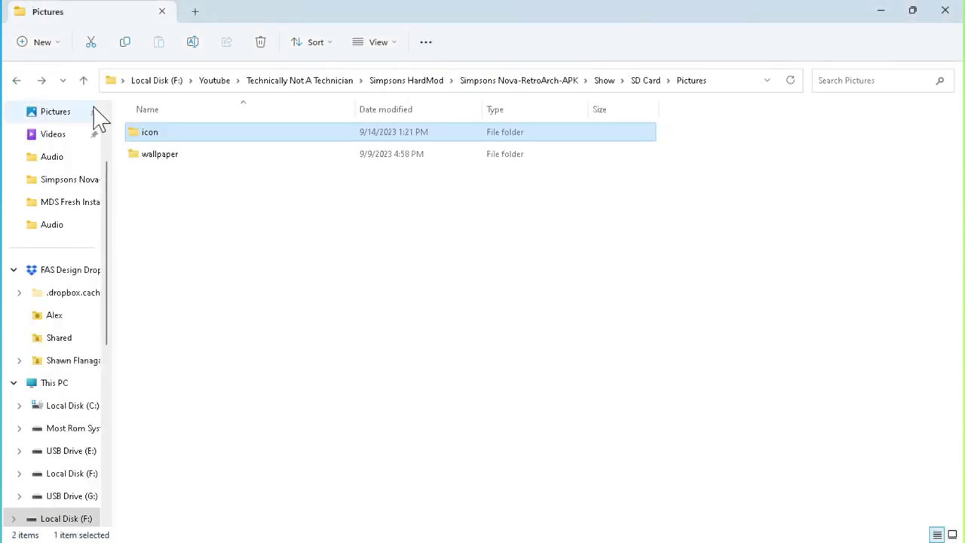
double_click(148, 154)
double_click(149, 145)
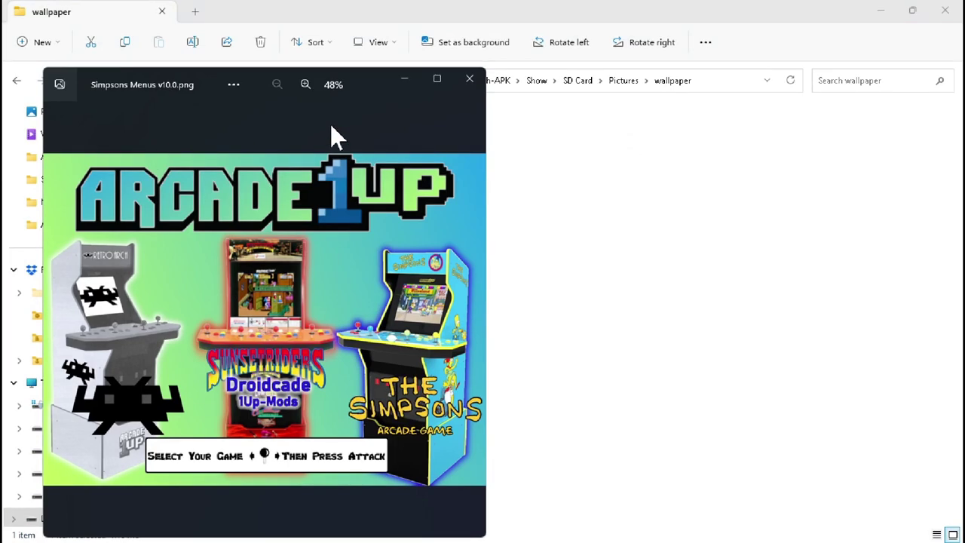
click(469, 80)
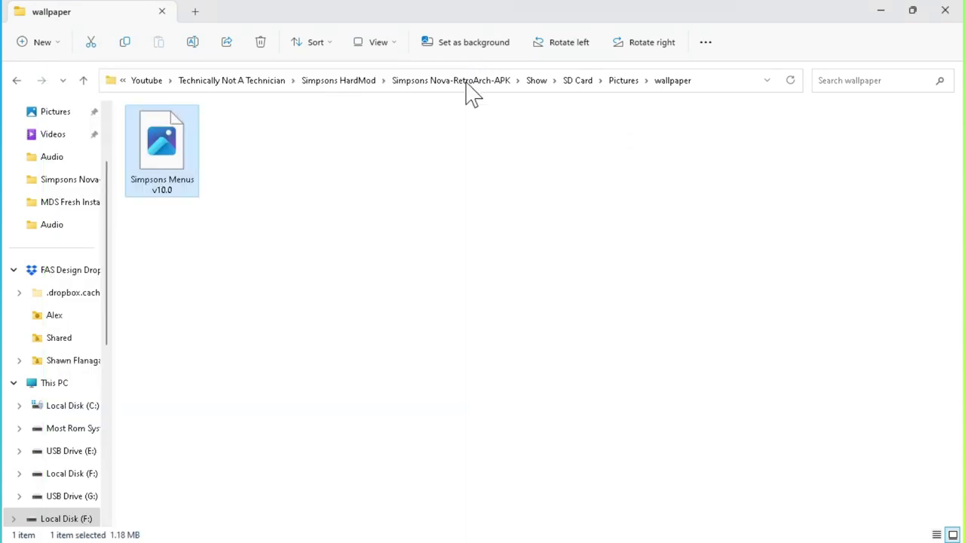
click(17, 80)
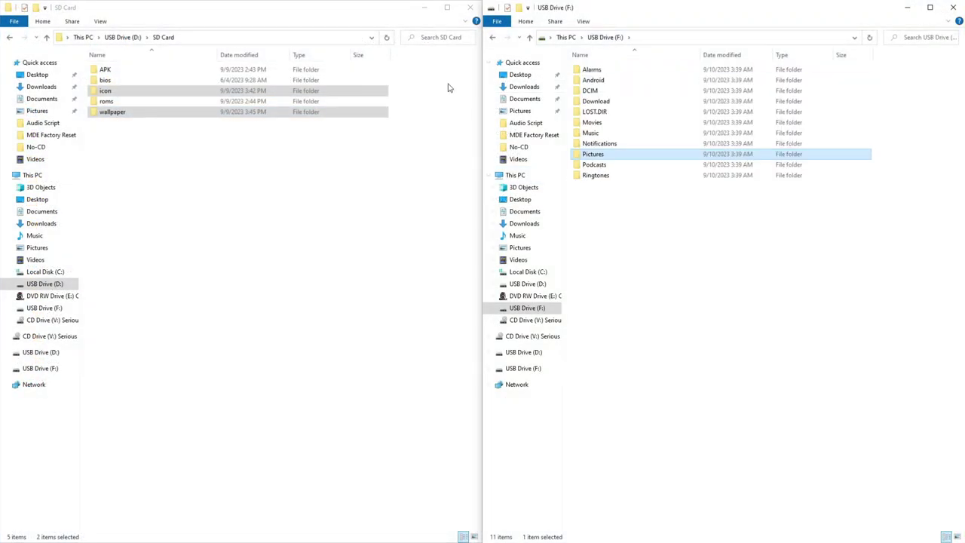
Copy the APK, bios and roms folders from the SD Card folder onto USB Drive (F:), and eject that drive
right_click(111, 73)
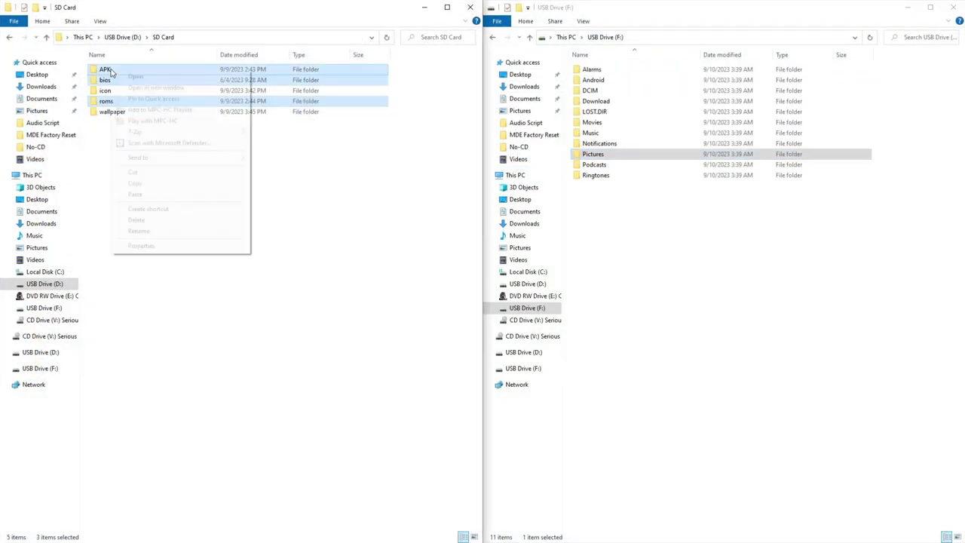
click(134, 184)
click(726, 319)
key(ctrl+v)
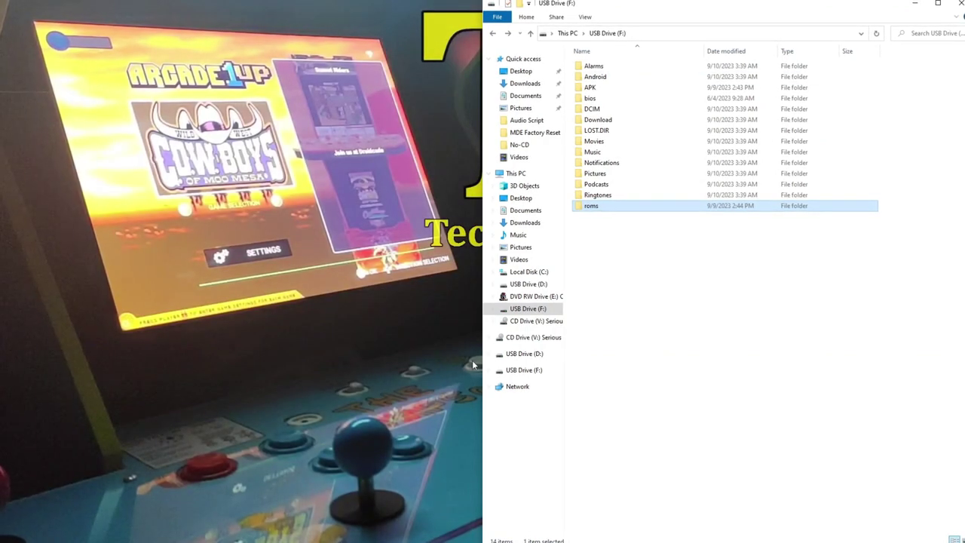
right_click(517, 308)
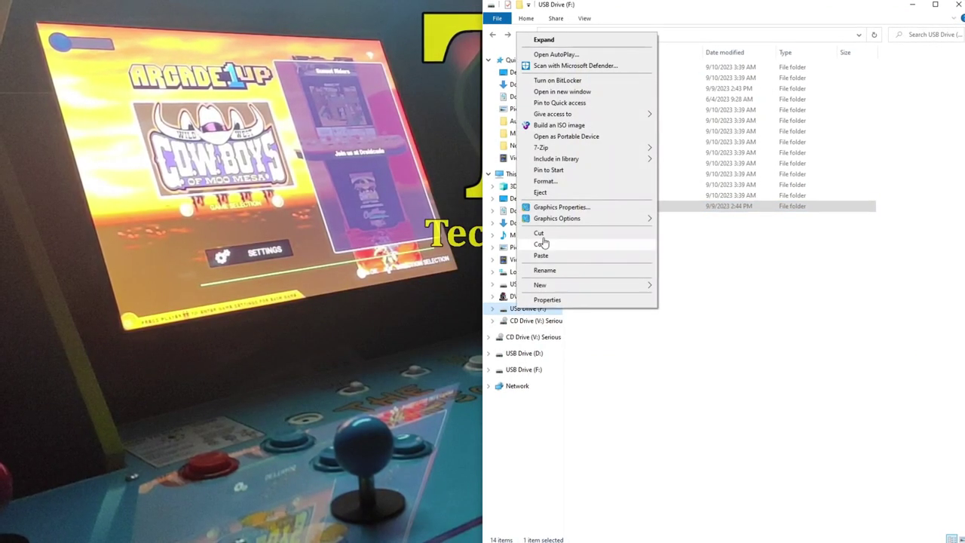
click(543, 192)
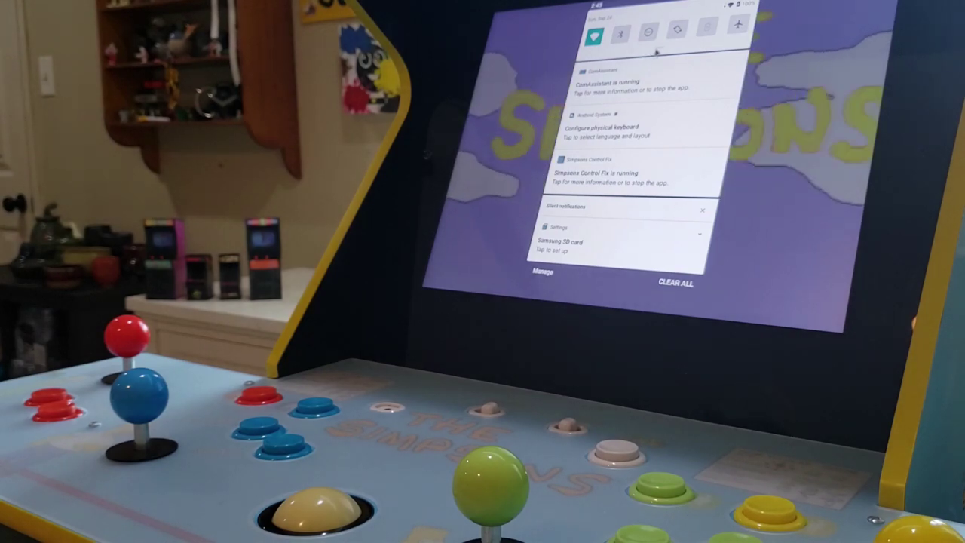
On the arcade cabinet, open the Android settings and browse the storage to the APK folder on the Samsung SD card
drag(656, 53, 612, 256)
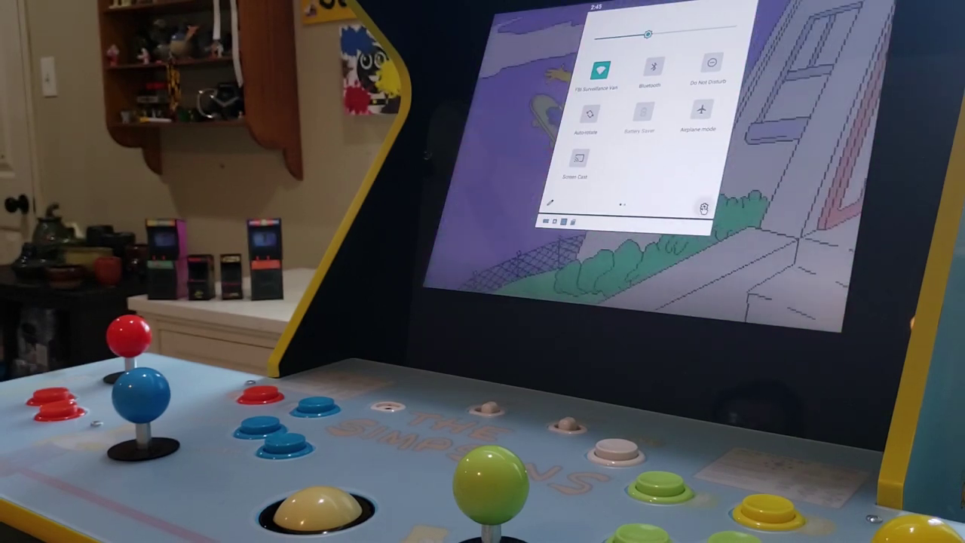
drag(612, 261, 704, 210)
click(704, 211)
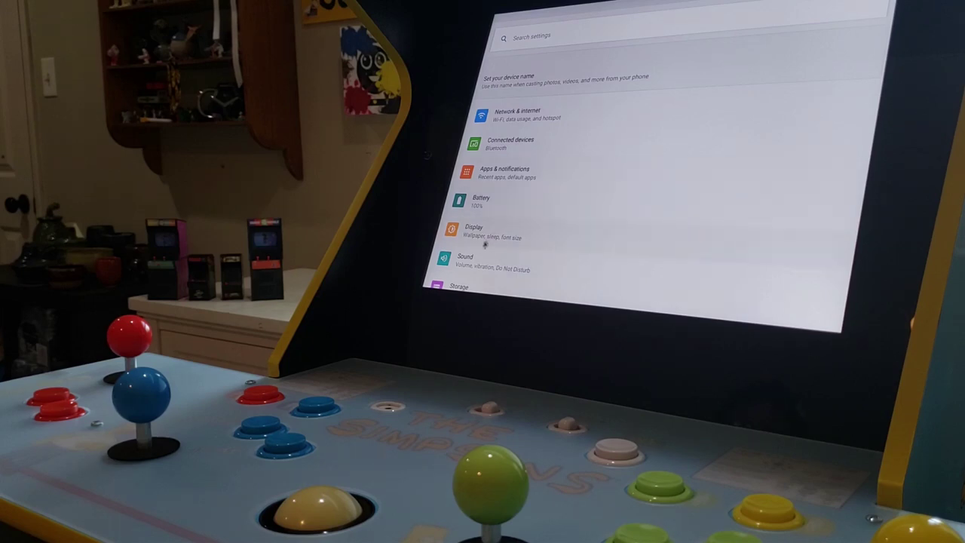
click(459, 285)
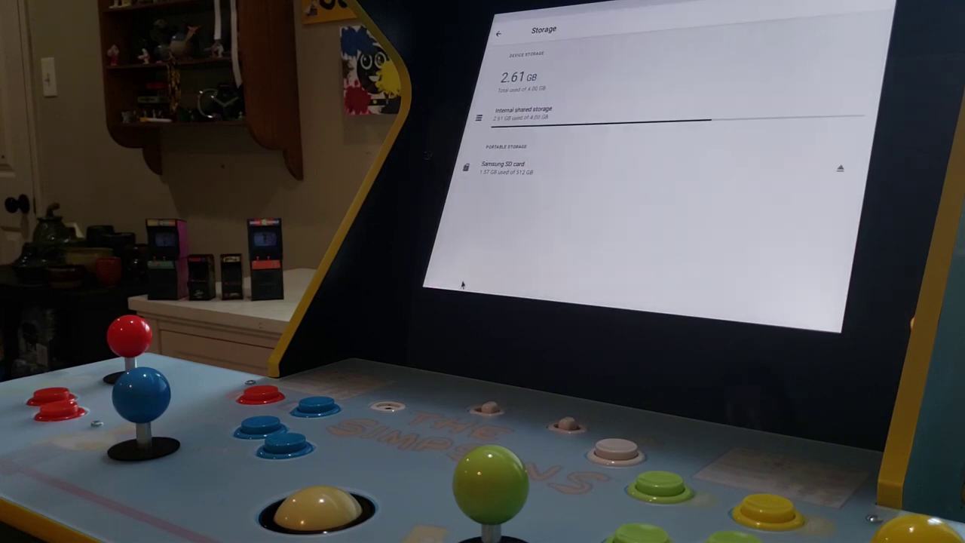
click(507, 172)
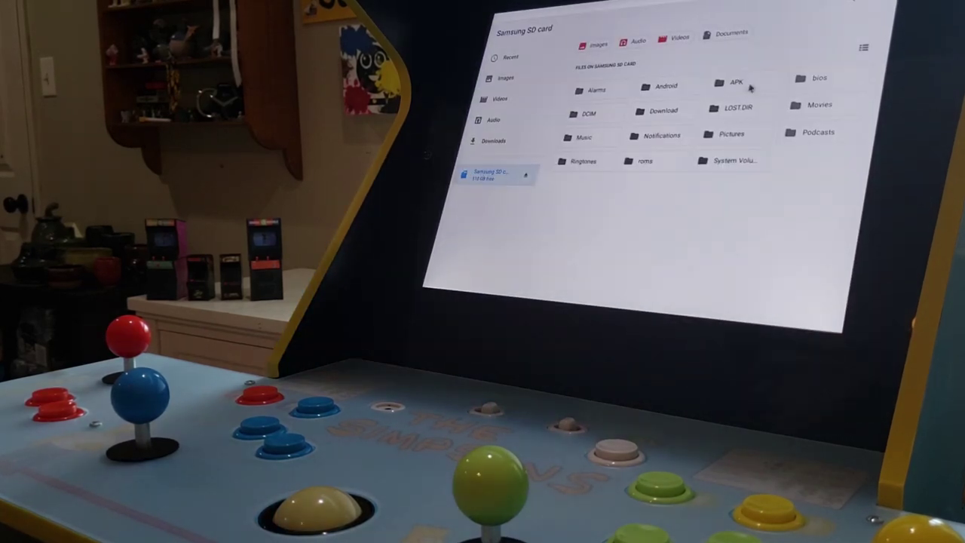
click(738, 82)
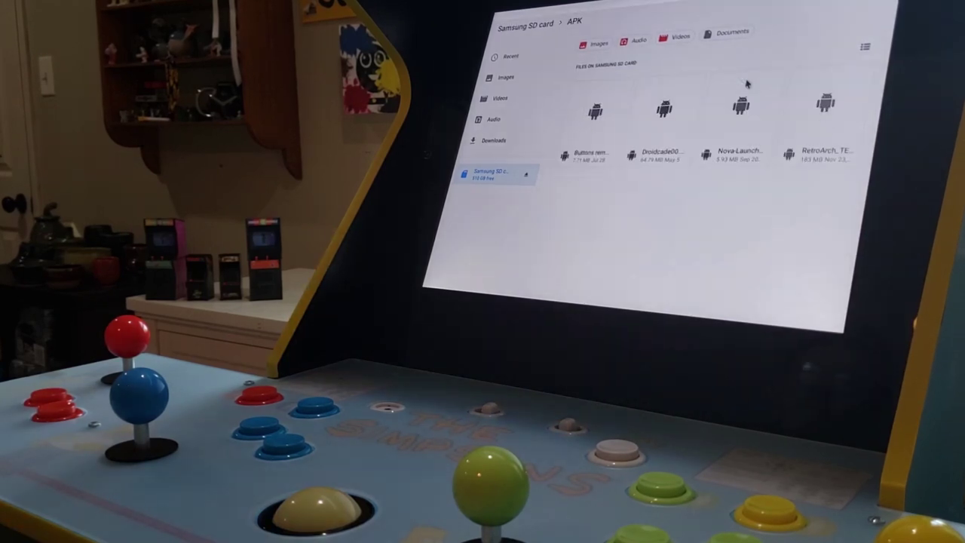
Install the Buttons remapper app from its APK and close the installer
click(585, 117)
click(724, 172)
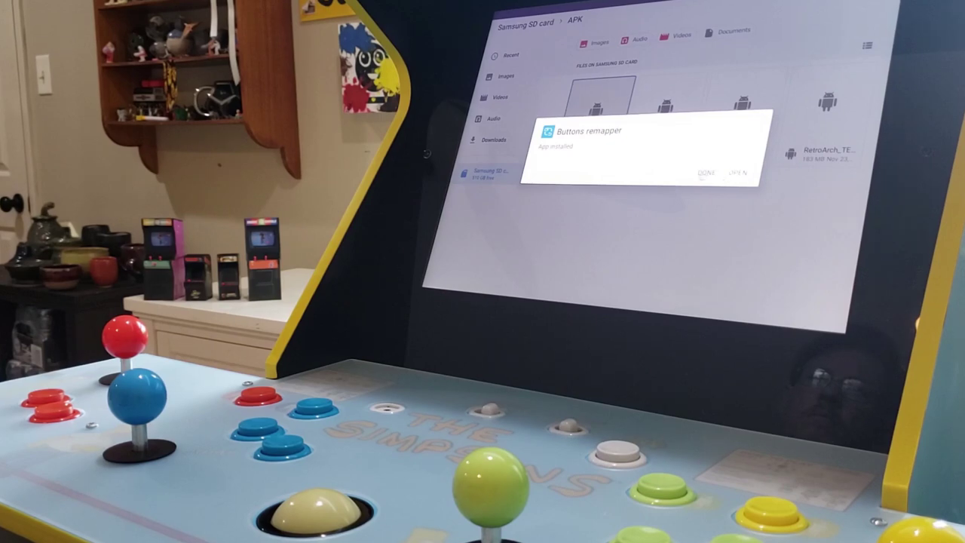
click(705, 173)
Install the Droidcade00 app from its APK, accepting the unknown-apps risk, and close the installer
click(671, 142)
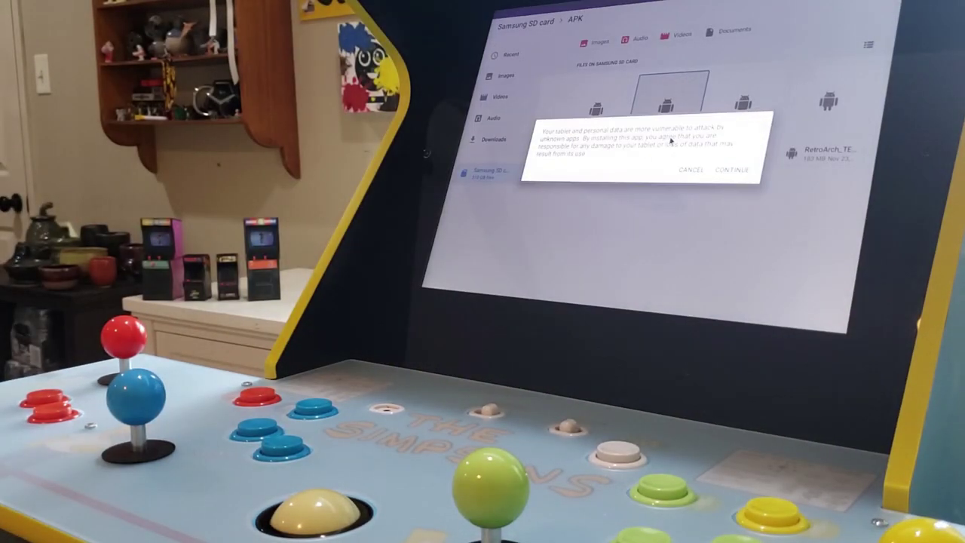
click(728, 170)
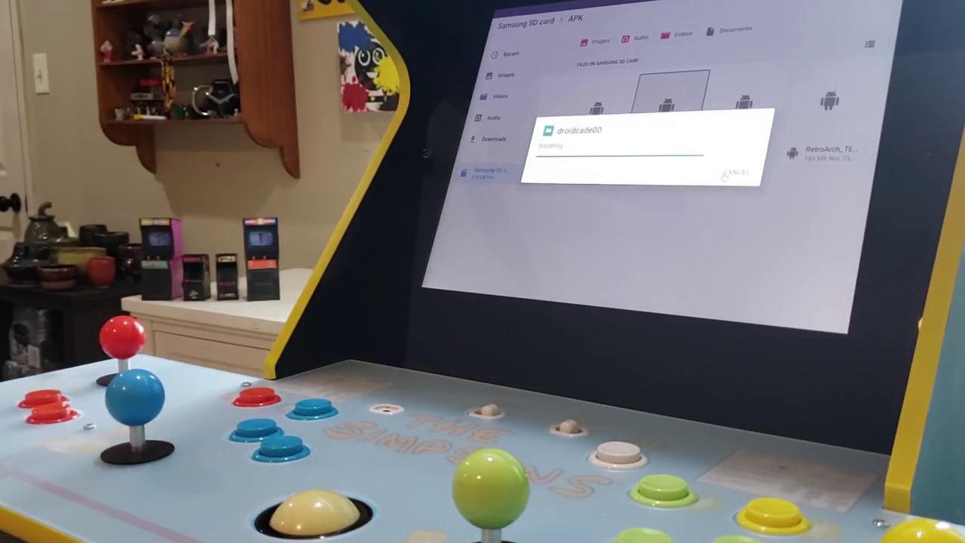
click(706, 172)
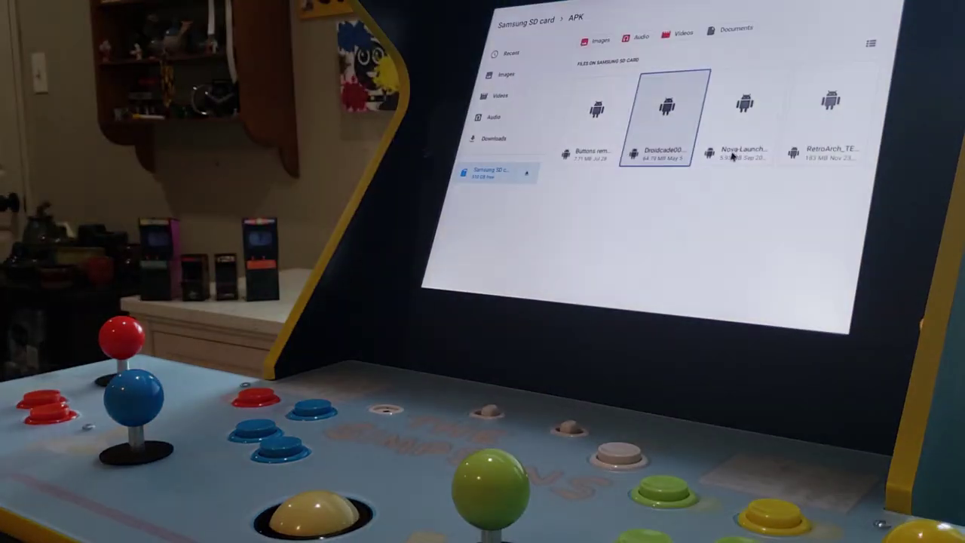
Install Nova Launcher from its APK and close the installer
click(733, 154)
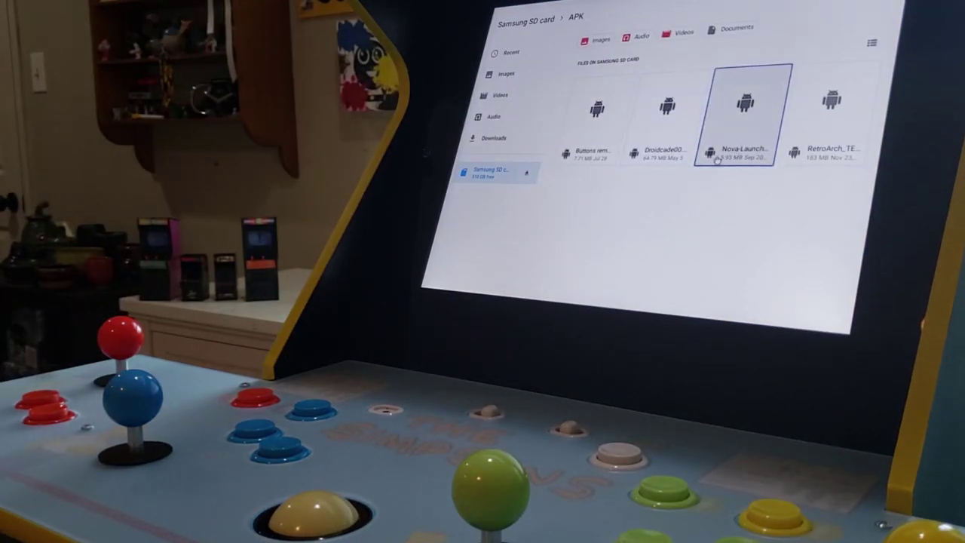
click(710, 152)
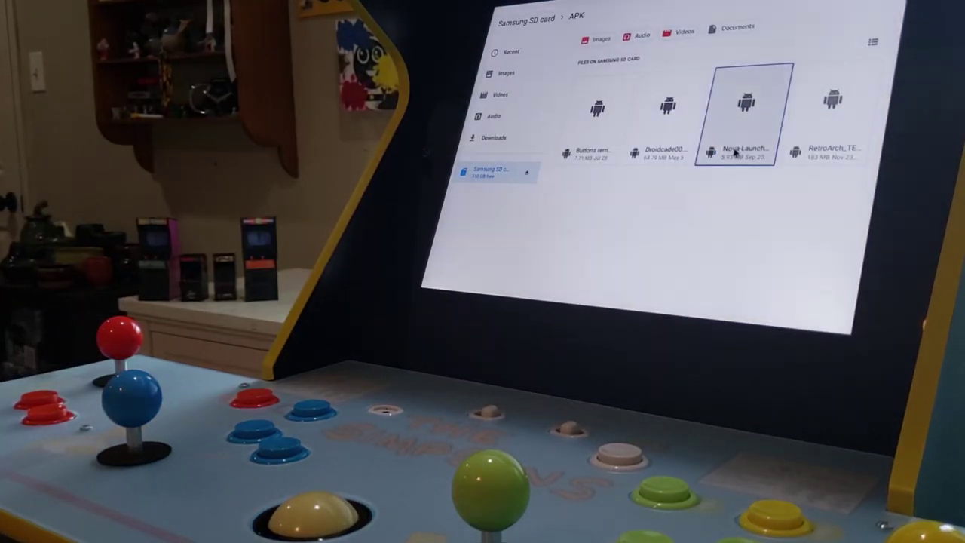
click(733, 151)
click(738, 172)
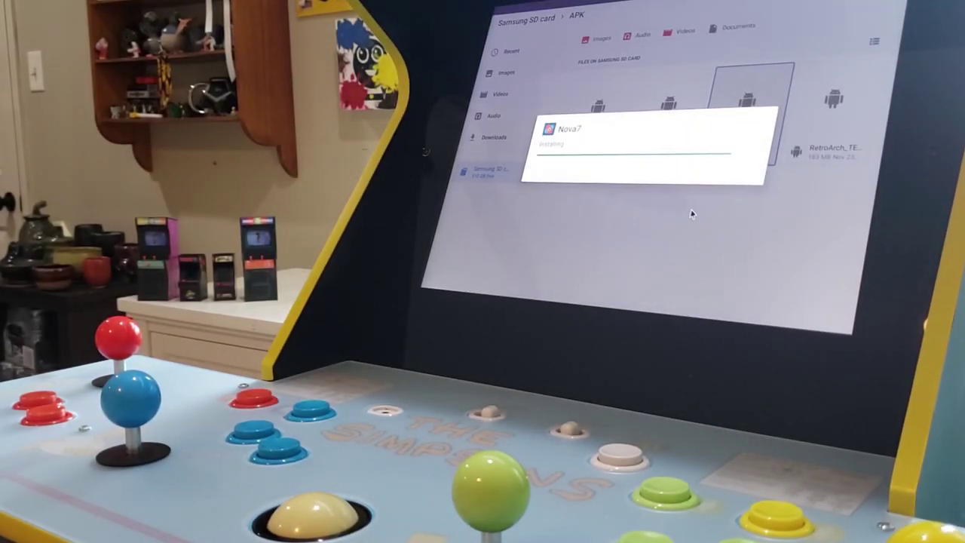
click(709, 171)
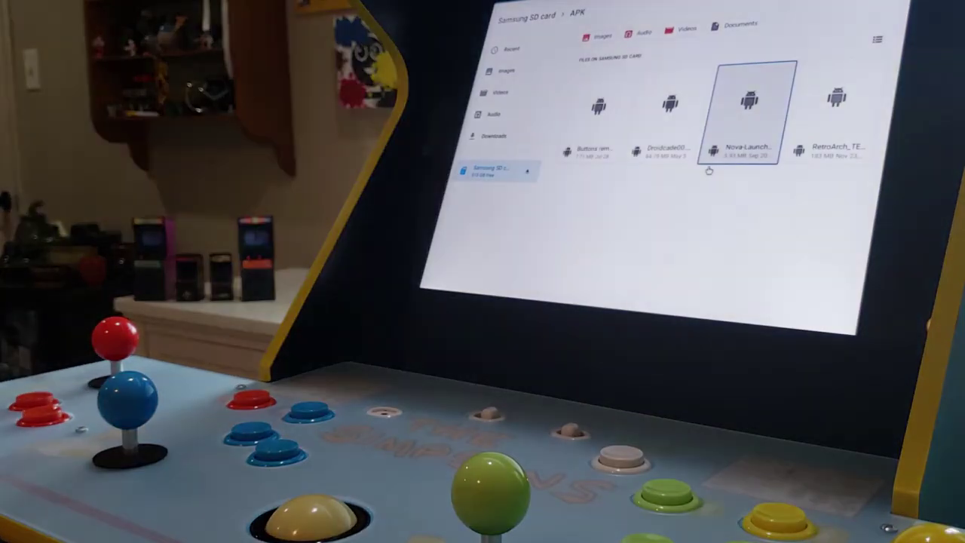
Install RetroArch from its APK in the same folder
click(816, 154)
click(816, 153)
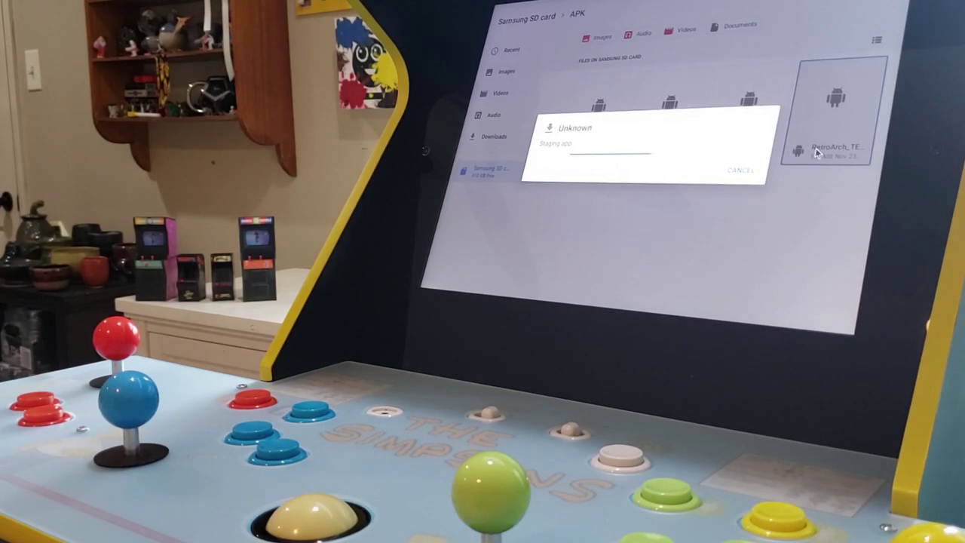